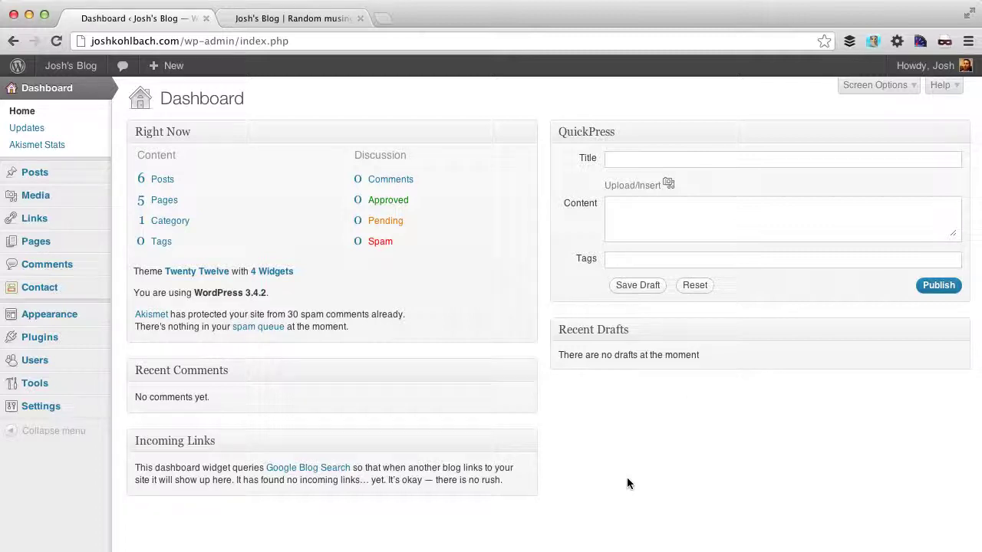
# Open the Add New Post editor from the Posts menu in the admin sidebar.
pyautogui.moveTo(68, 180)
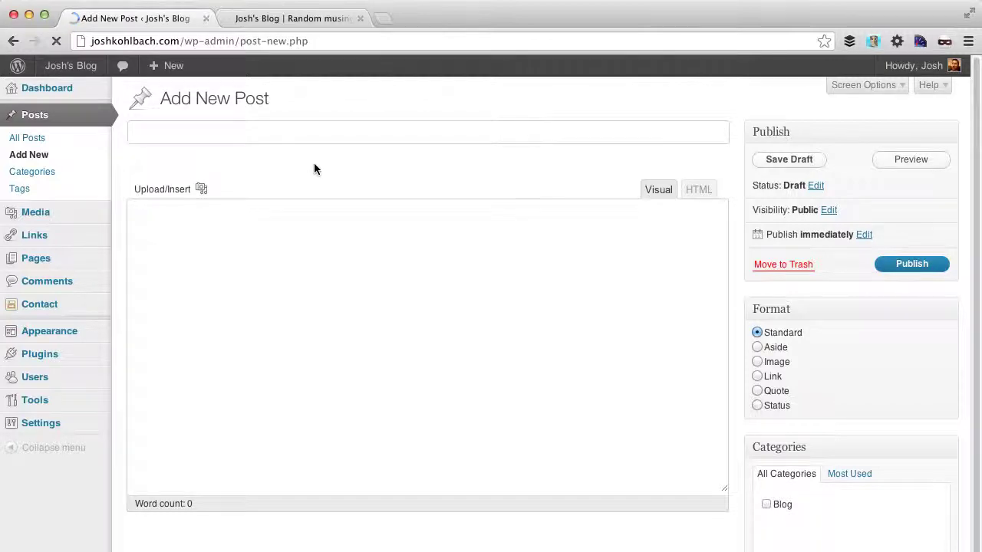
pyautogui.press('super+Tab')
pyautogui.click(269, 377)
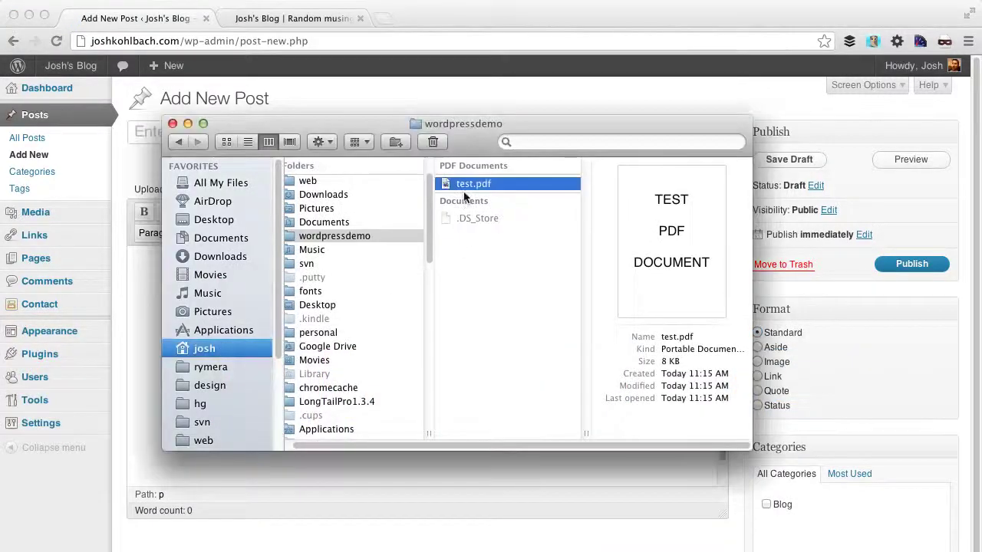
pyautogui.press('super+o')
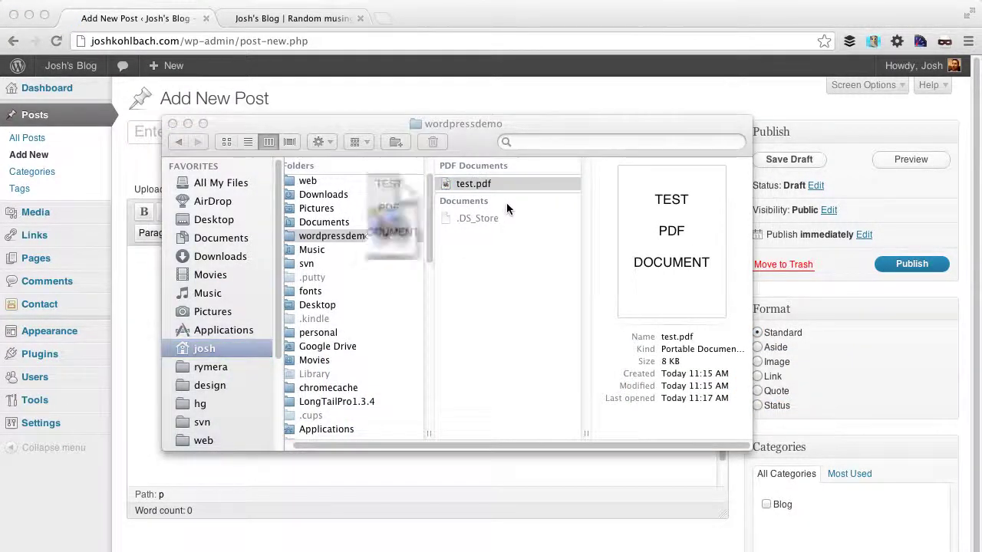
pyautogui.moveTo(236, 19); pyautogui.dragTo(511, 21)
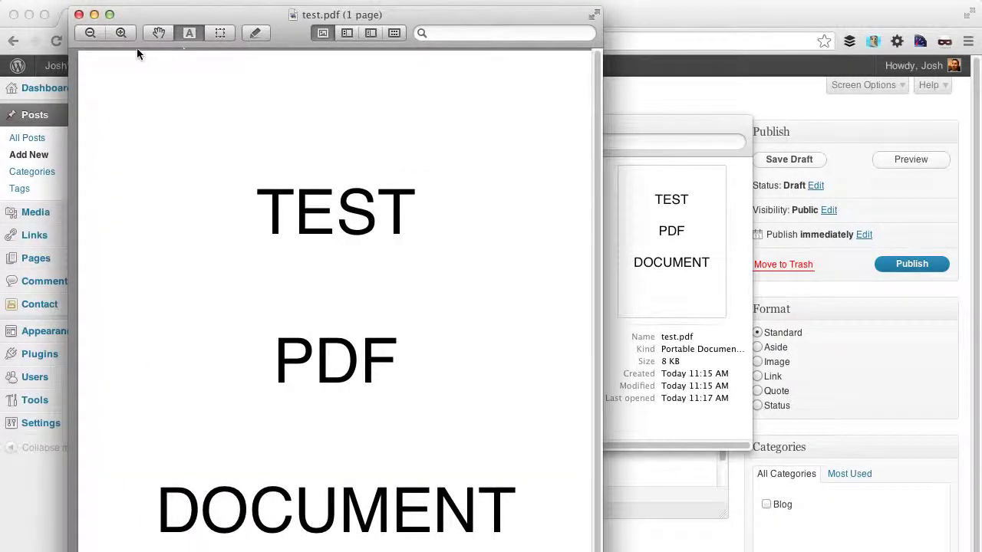
pyautogui.click(79, 14)
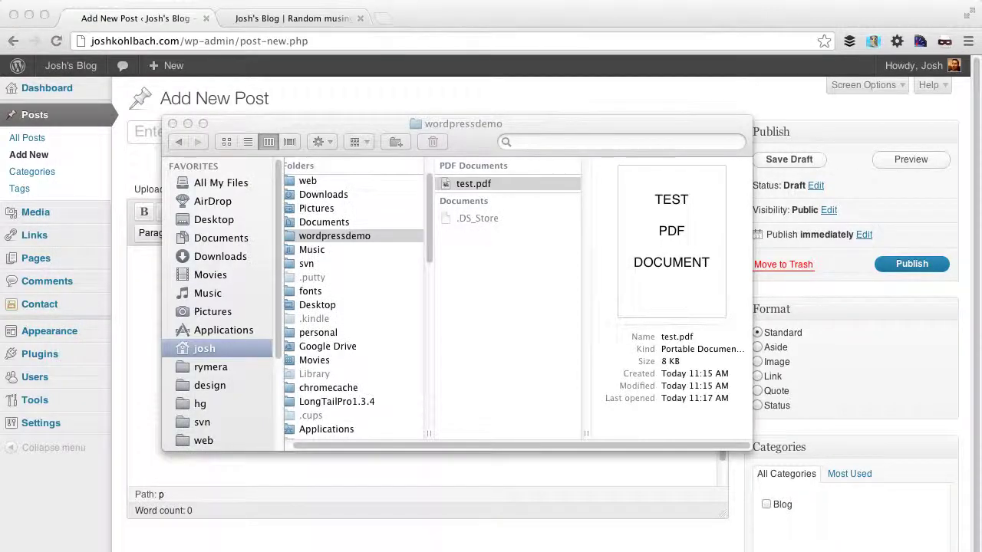
# Title the post 'Test PDF post' and place the cursor in the empty post body.
pyautogui.press('Escape')
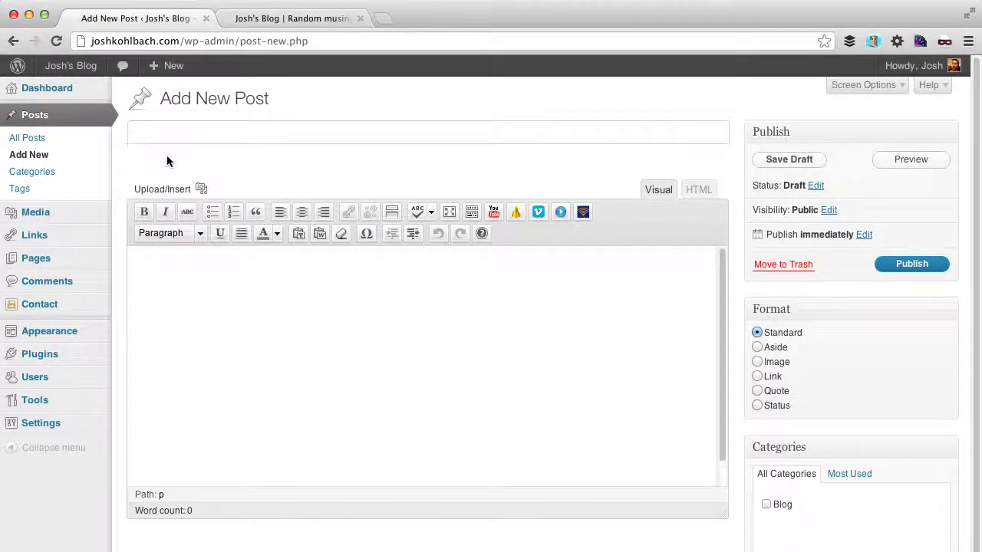
pyautogui.click(176, 137)
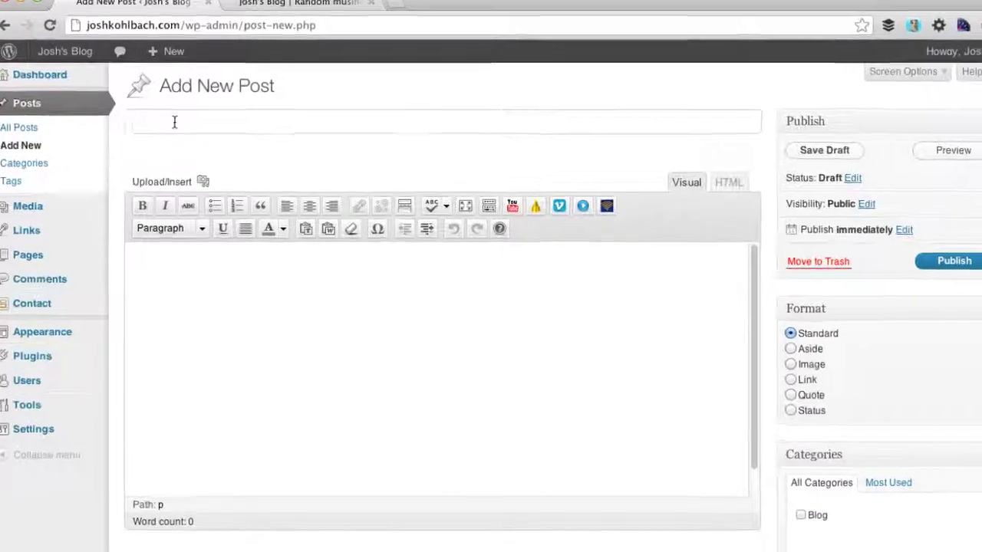
pyautogui.write('Test PDF')
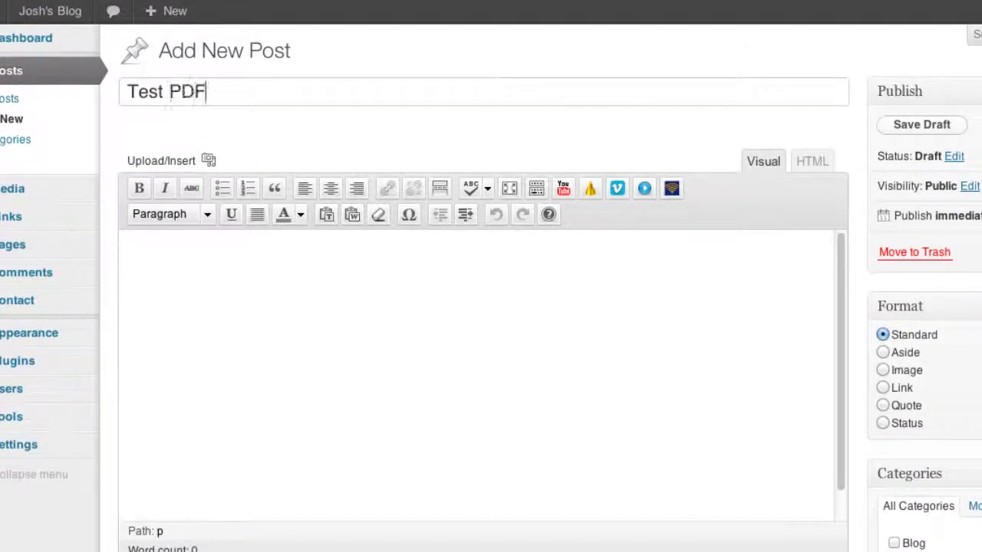
pyautogui.click(362, 367)
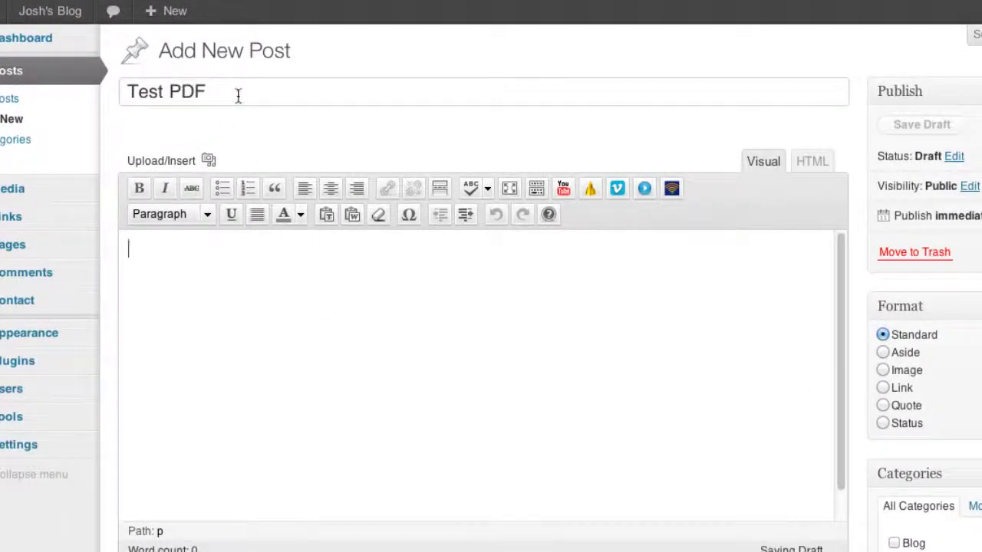
pyautogui.write('post')
pyautogui.click(273, 343)
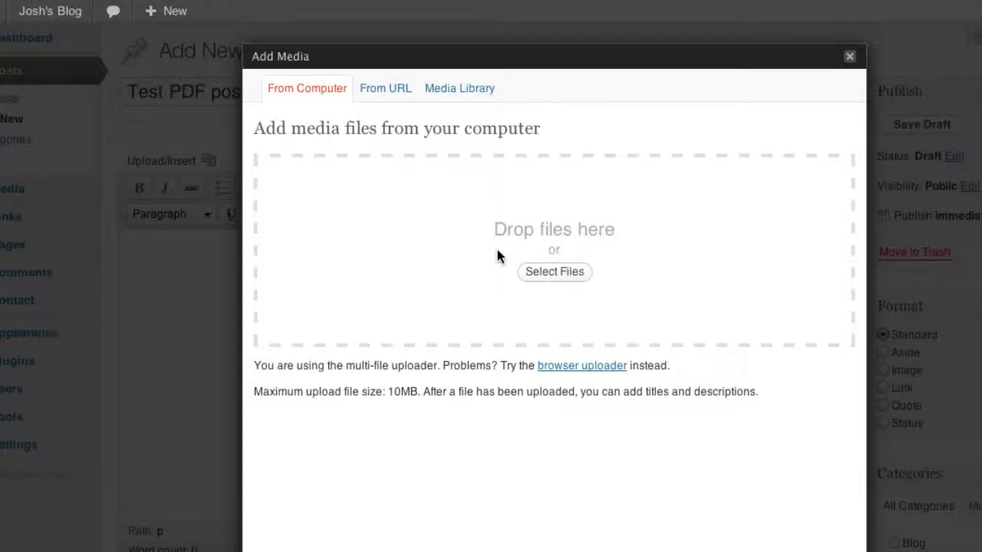
# Drag test.pdf from Finder into the media upload dialog to upload it.
pyautogui.press('super+Tab')
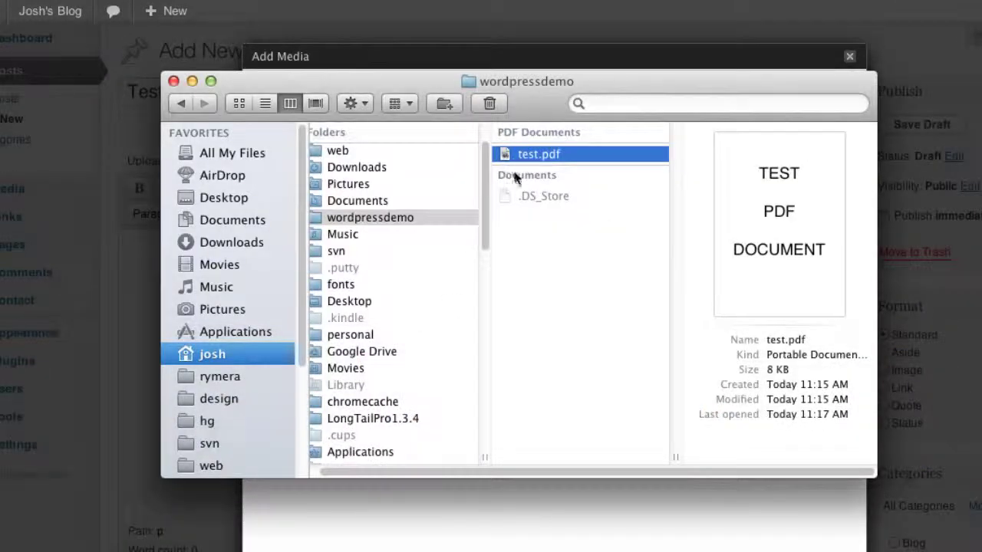
pyautogui.moveTo(548, 114); pyautogui.dragTo(454, 437)
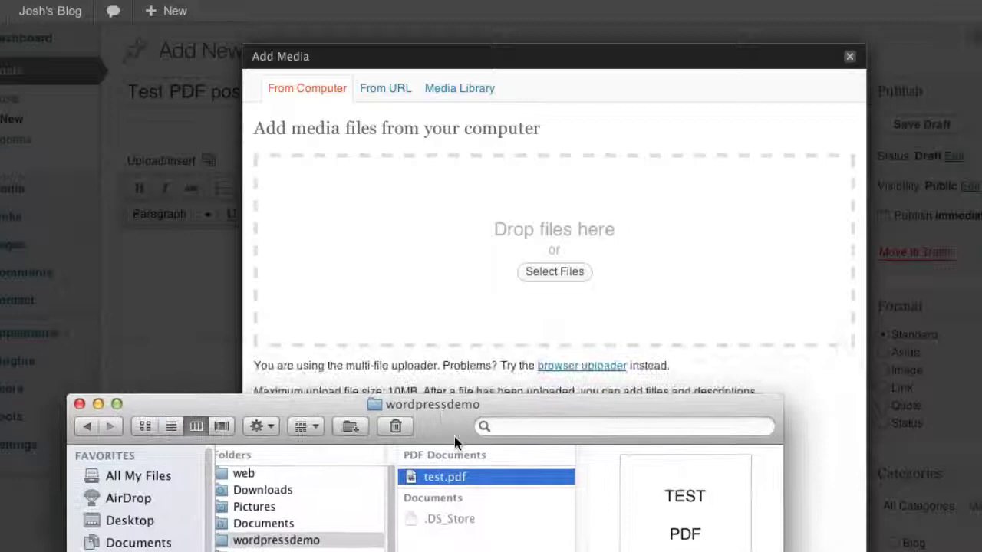
pyautogui.moveTo(435, 475); pyautogui.dragTo(621, 220)
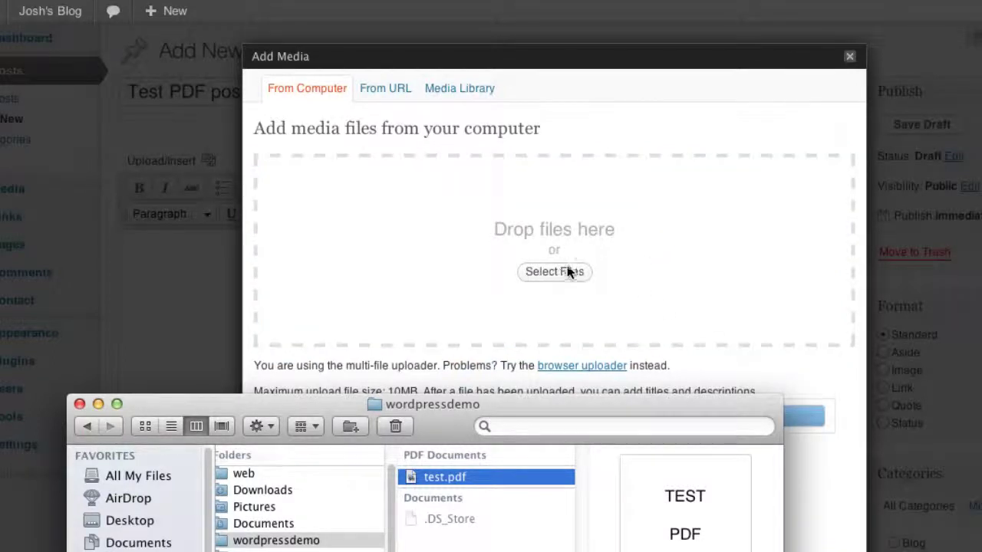
pyautogui.click(613, 266)
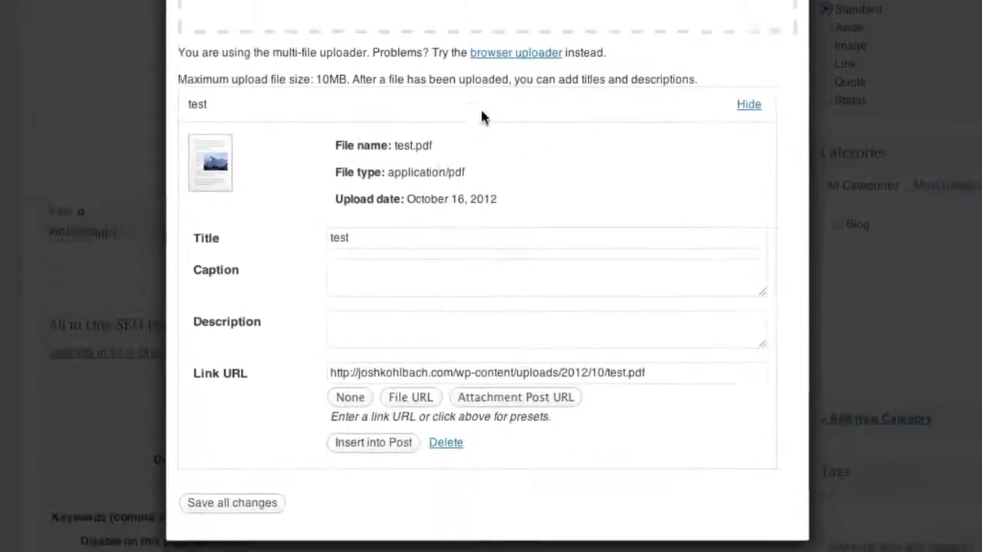
# Retitle the uploaded file 'Test PDF' and set its link to the File URL.
pyautogui.doubleClick(364, 224)
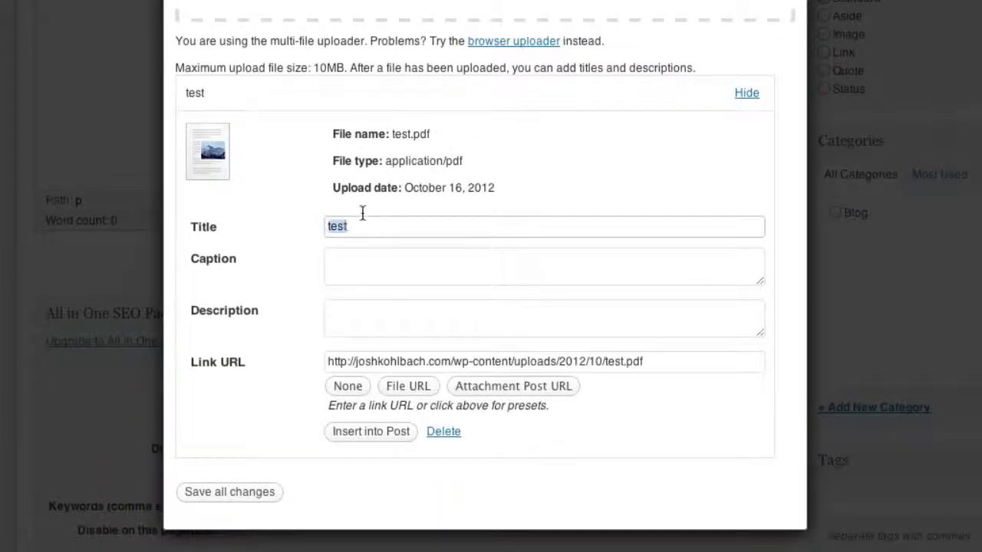
pyautogui.write('Te')
pyautogui.moveTo(381, 225); pyautogui.dragTo(325, 226)
pyautogui.click(425, 274)
pyautogui.click(402, 309)
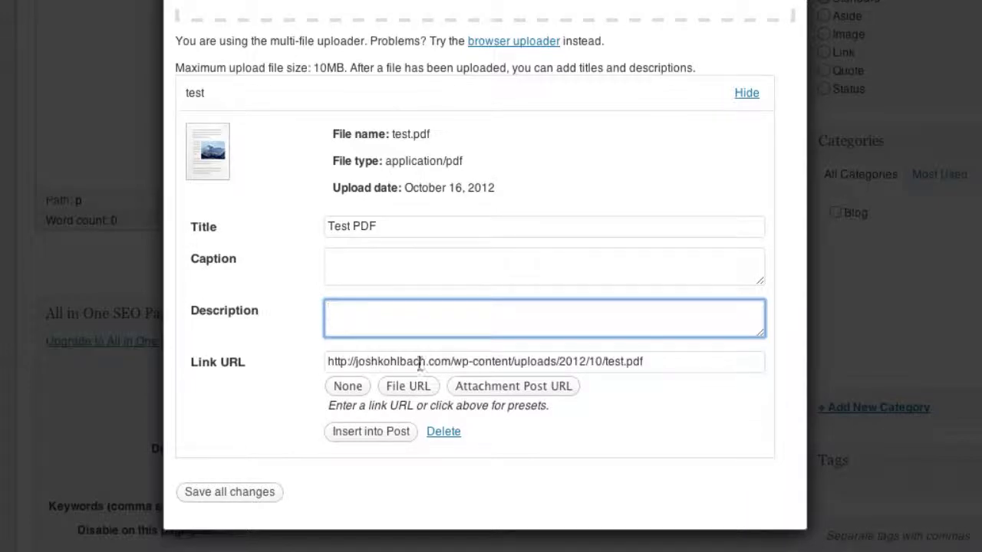
pyautogui.moveTo(656, 363); pyautogui.dragTo(609, 361)
pyautogui.click(656, 362)
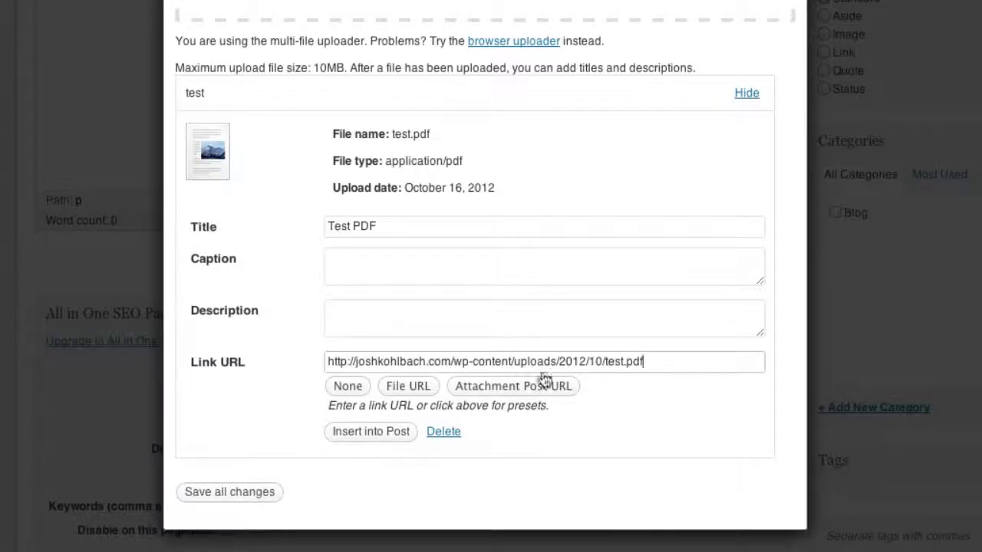
pyautogui.click(399, 391)
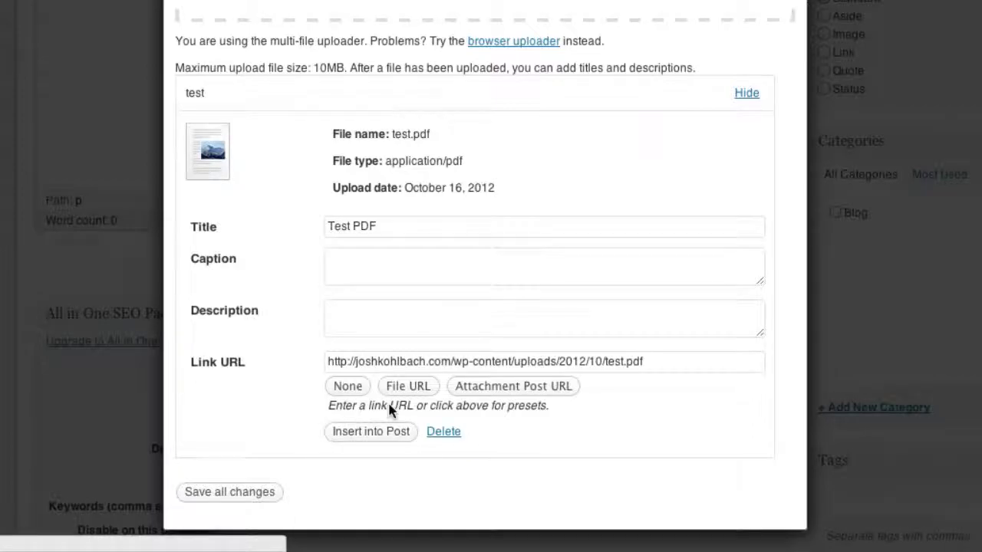
# Insert the Test PDF link into the post body.
pyautogui.click(370, 431)
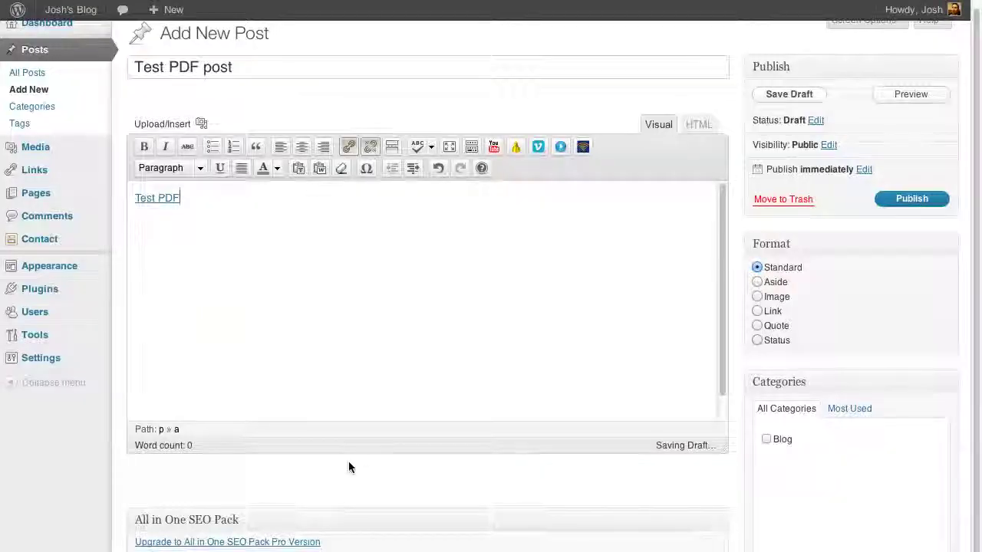
pyautogui.scroll(1, 393, 468)
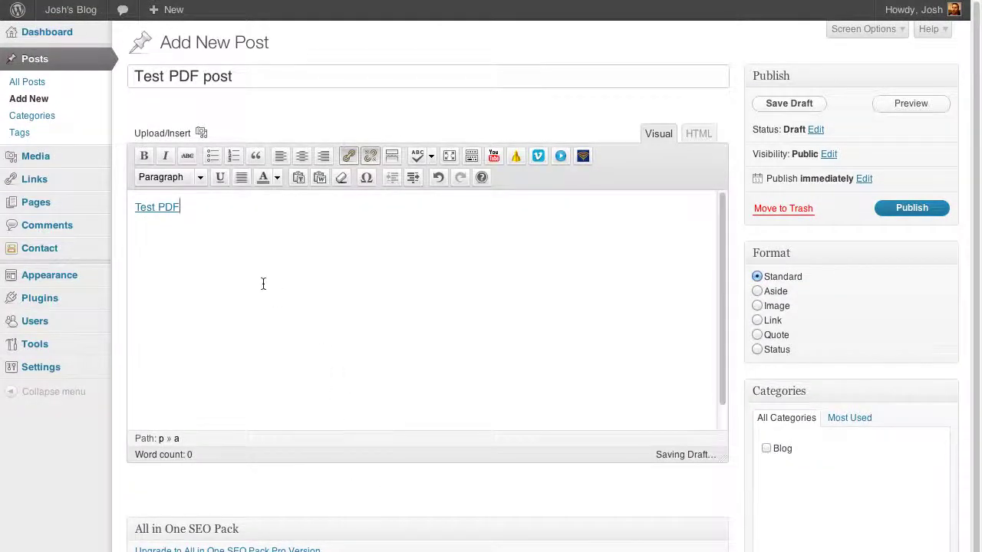
pyautogui.click(137, 211)
# Save the draft and open its preview through Chrome's blocked pop-up bubble.
pyautogui.click(783, 110)
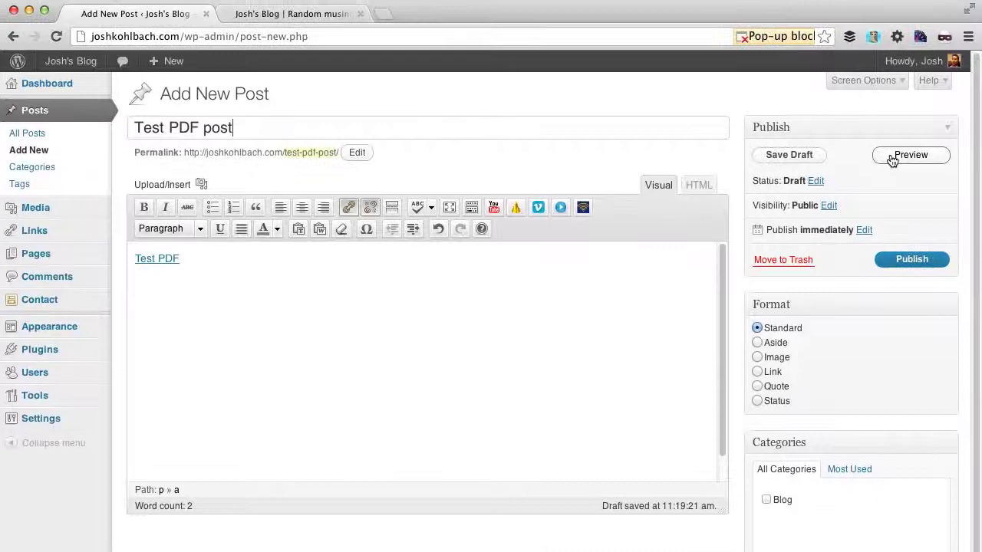
pyautogui.click(892, 113)
pyautogui.click(759, 0)
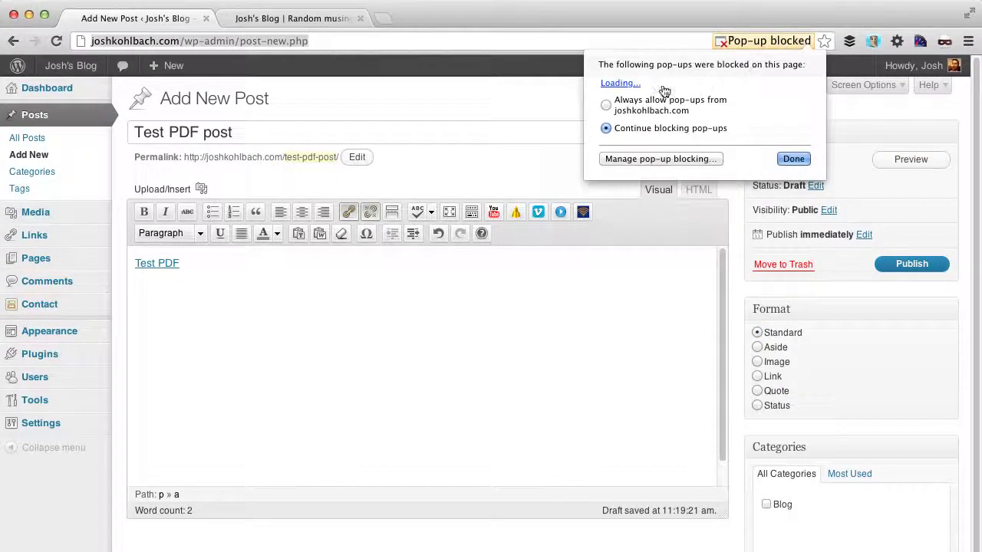
pyautogui.click(620, 83)
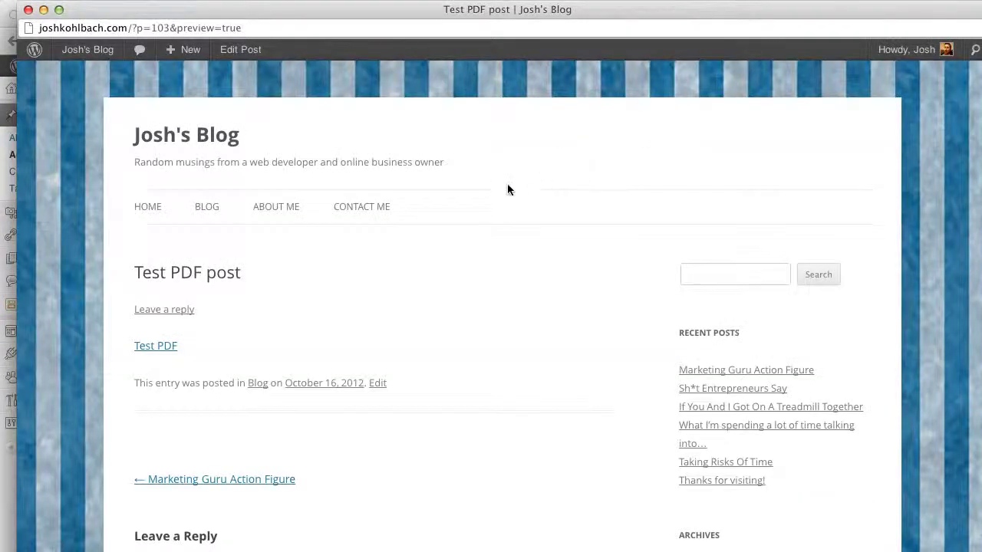
# Follow the Test PDF link to view test.pdf, then close the preview window.
pyautogui.click(160, 350)
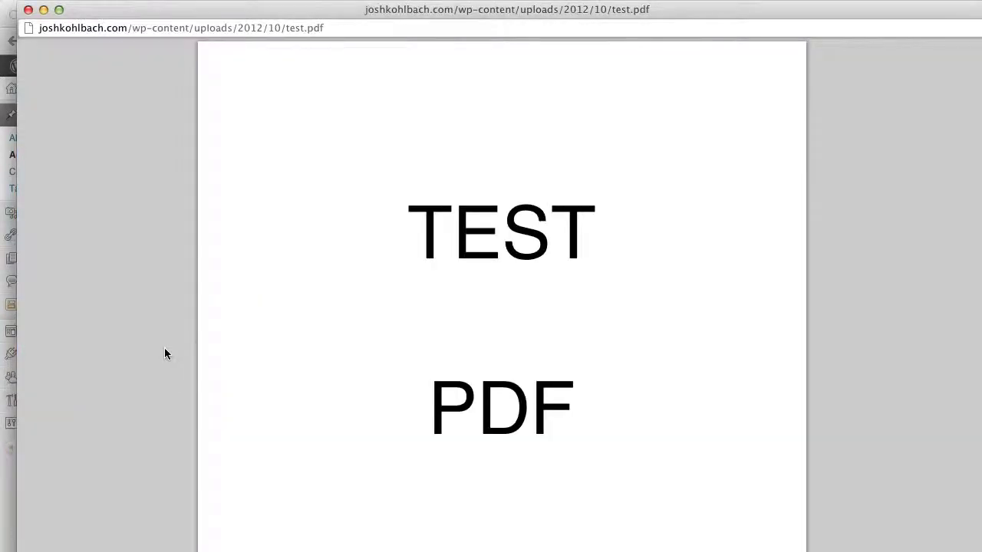
pyautogui.scroll(-3, 491, 286)
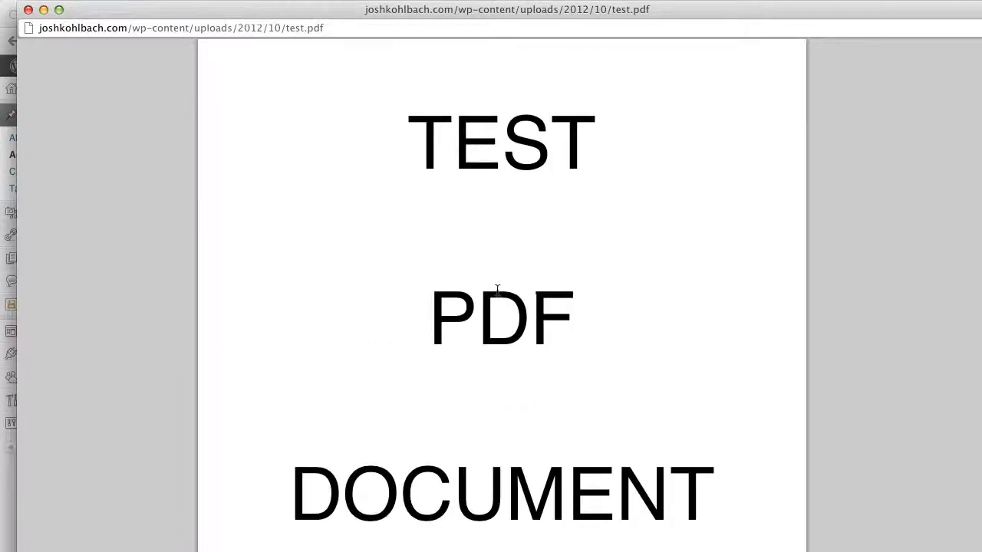
pyautogui.scroll(3, 497, 289)
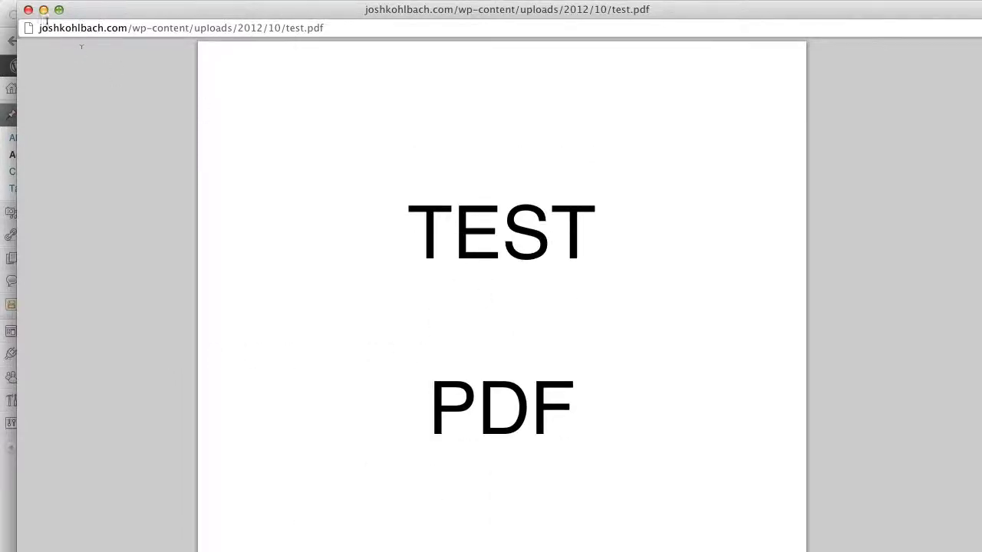
pyautogui.click(28, 9)
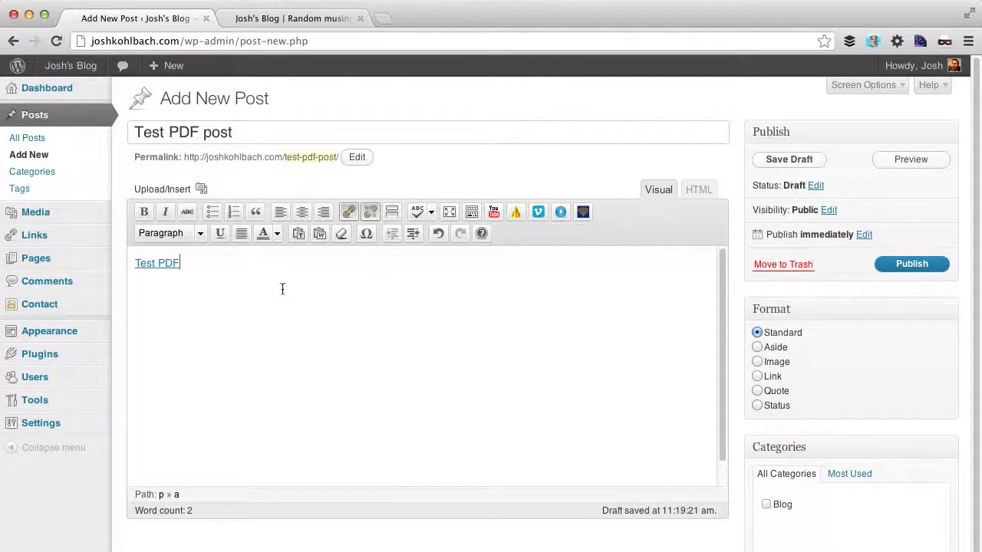
# Delete the Test PDF link text from the post body and re-save the draft.
pyautogui.moveTo(282, 288); pyautogui.dragTo(113, 233)
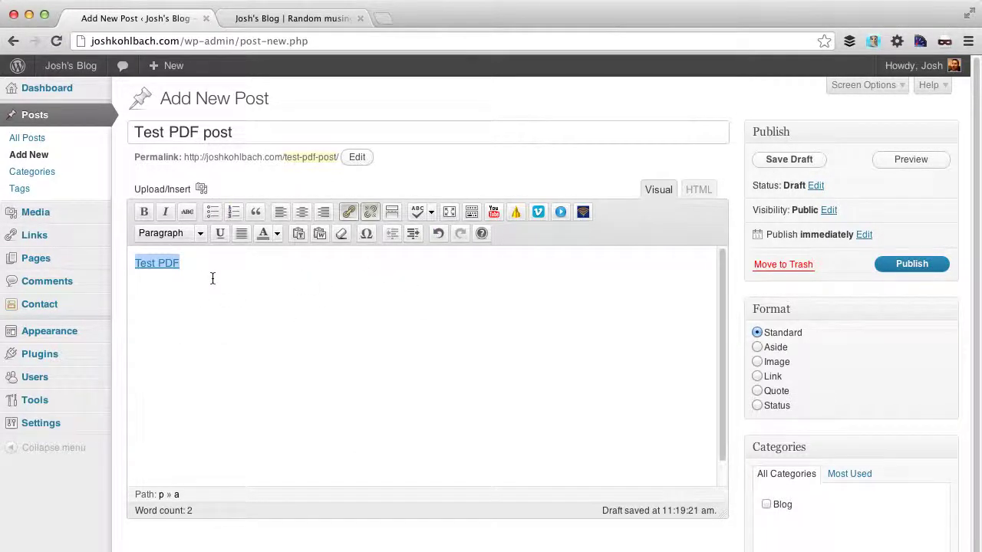
pyautogui.press('BackSpace')
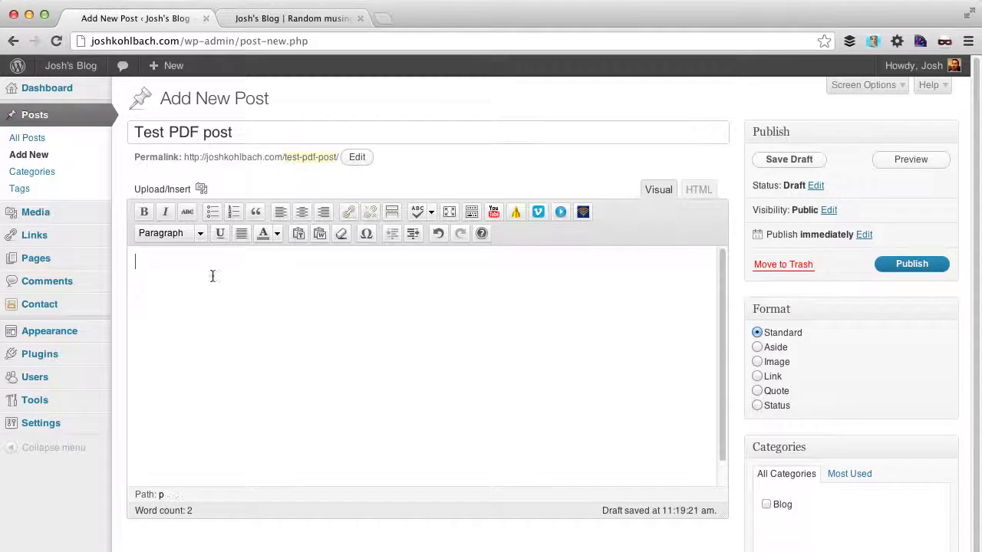
pyautogui.click(785, 159)
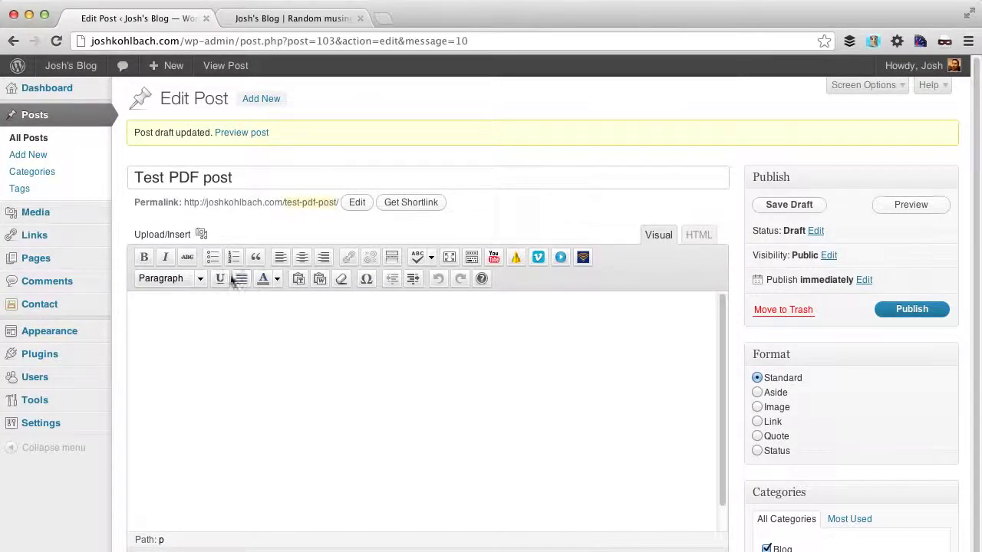
# Go from Media > Library to the Upload New Media page.
pyautogui.moveTo(37, 216)
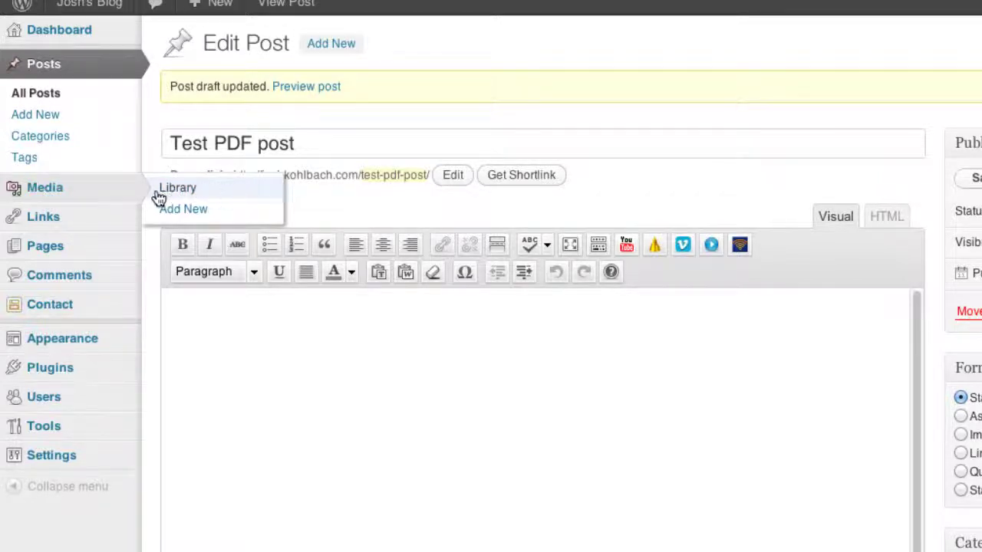
pyautogui.click(261, 193)
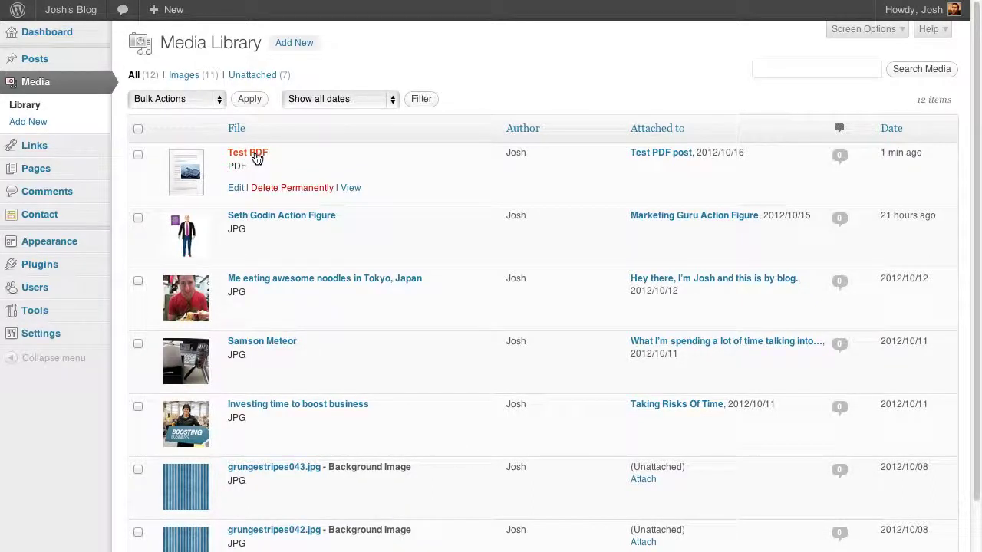
pyautogui.click(296, 44)
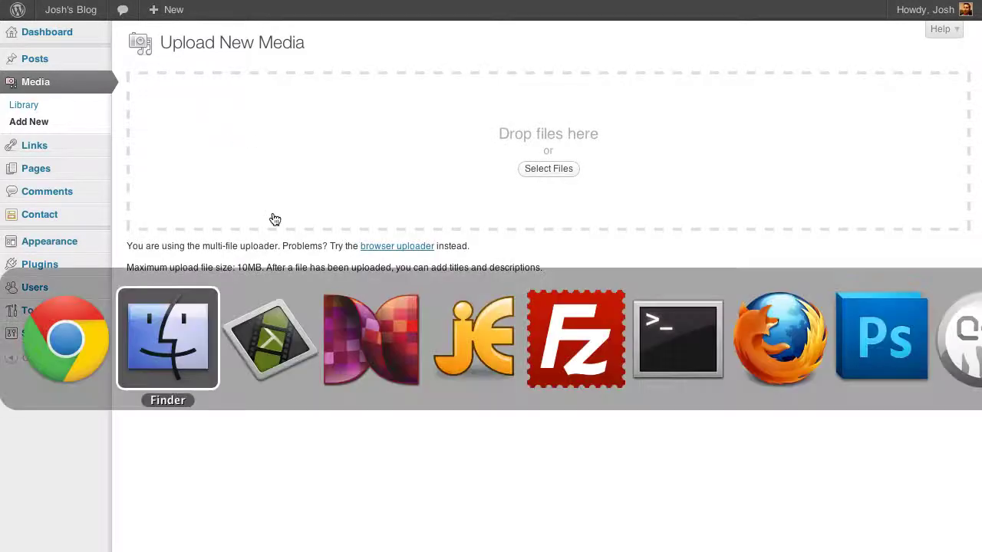
# Drag the PDF from Finder onto the upload page's drop area.
pyautogui.click(168, 335)
pyautogui.moveTo(395, 393); pyautogui.dragTo(614, 127)
pyautogui.click(788, 265)
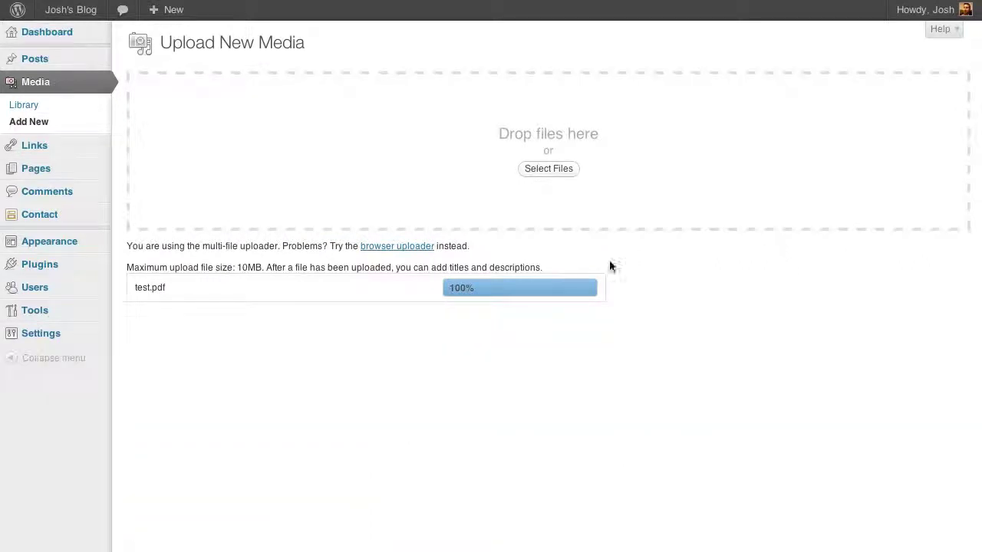
pyautogui.scroll(-4, 535, 307)
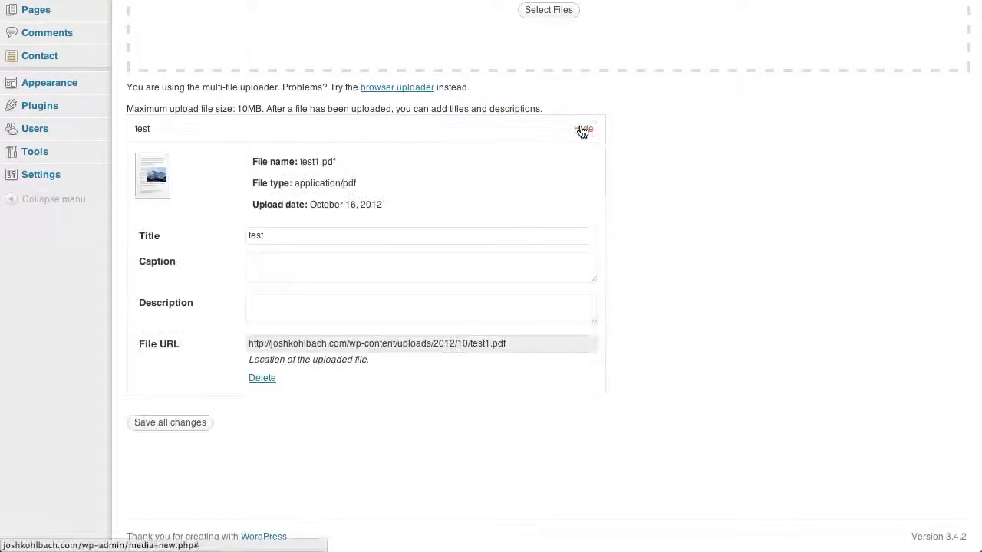
# Retitle the uploaded file 'Another Test PDF' and save all changes.
pyautogui.doubleClick(258, 234)
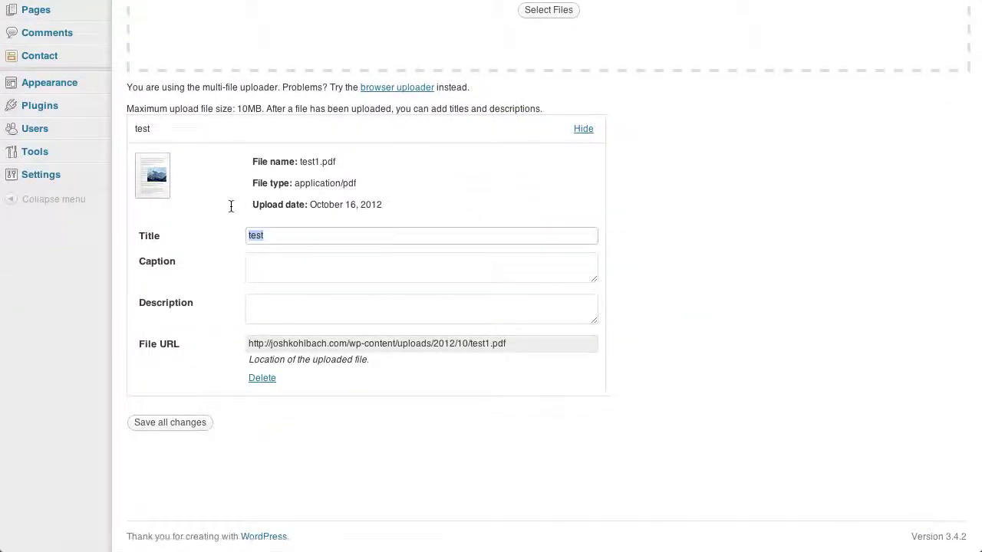
pyautogui.write('Another T')
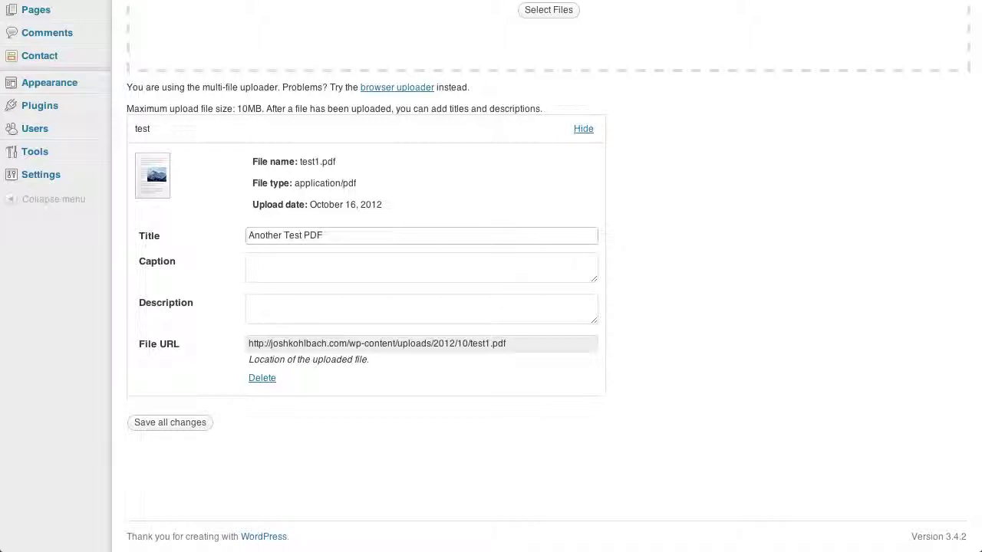
pyautogui.click(599, 208)
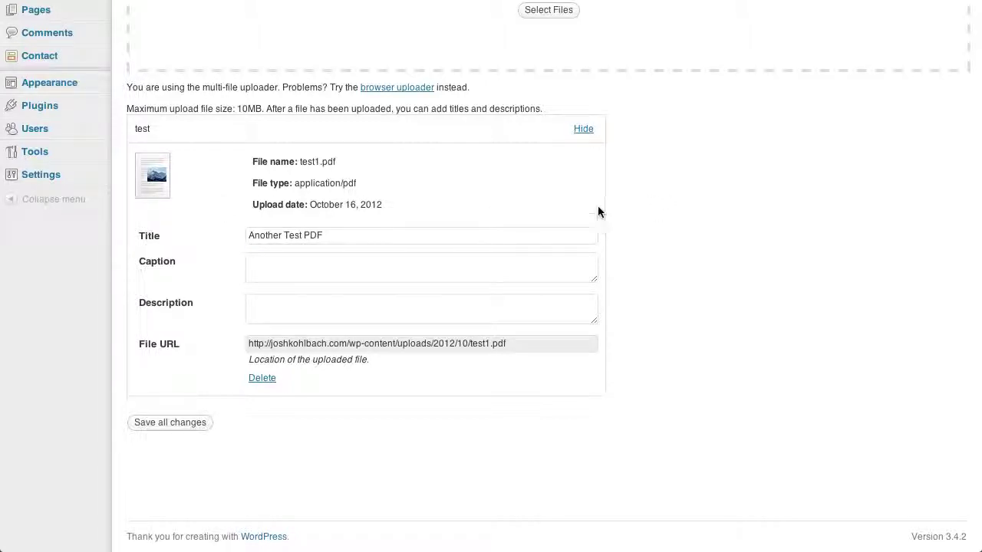
pyautogui.click(178, 426)
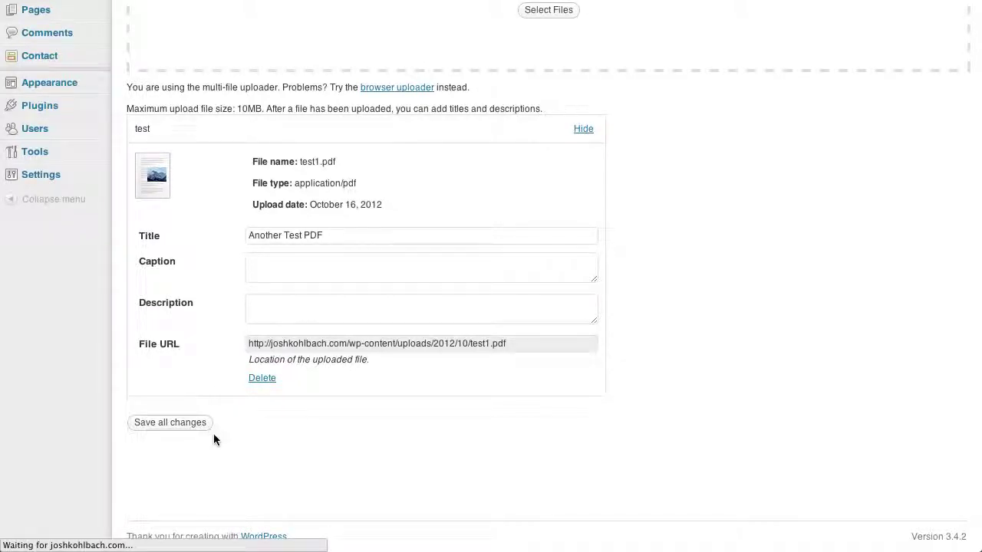
pyautogui.scroll(3, 280, 96)
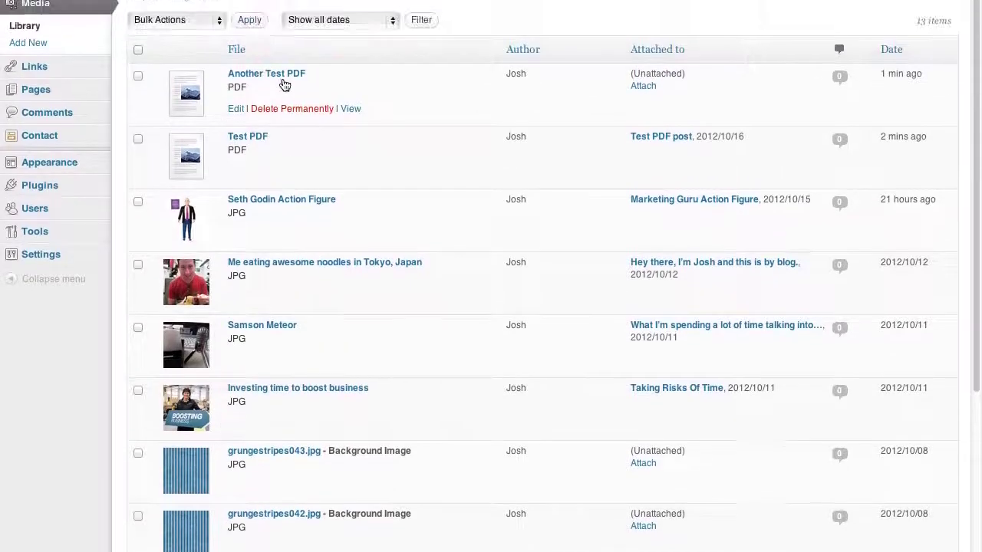
# Select the full file URL of Another Test PDF and copy it.
pyautogui.scroll(2, 284, 84)
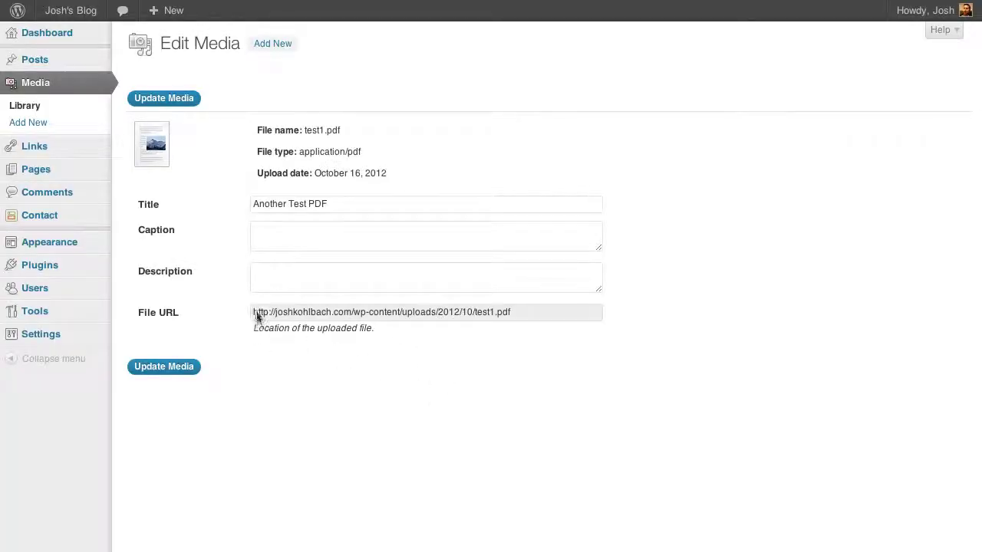
pyautogui.click(254, 313)
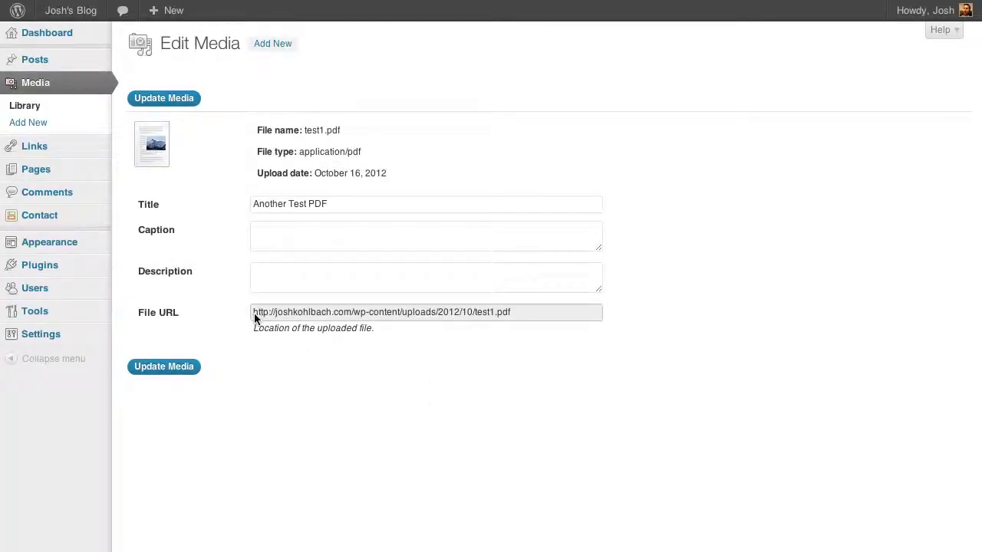
pyautogui.moveTo(254, 313); pyautogui.dragTo(515, 312)
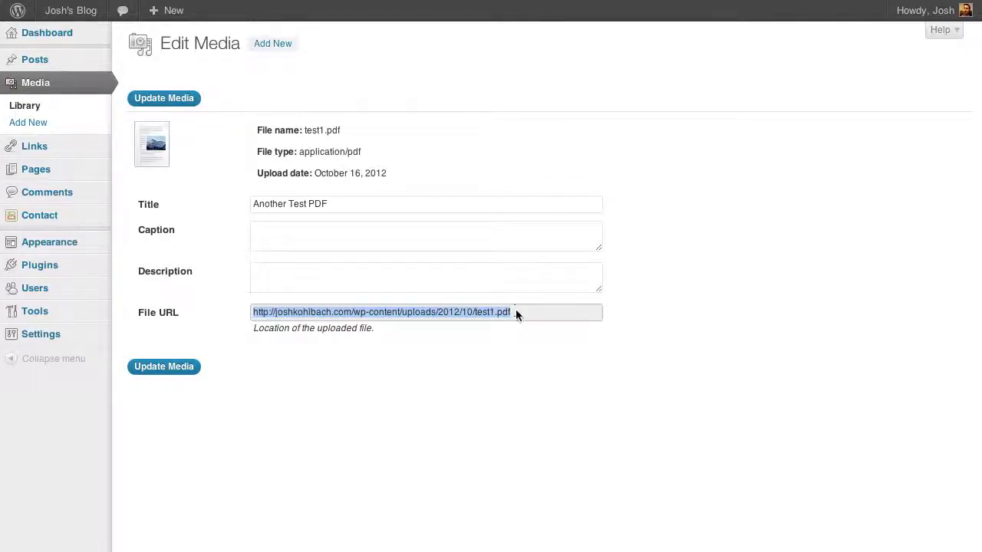
pyautogui.rightClick(413, 313)
pyautogui.click(432, 374)
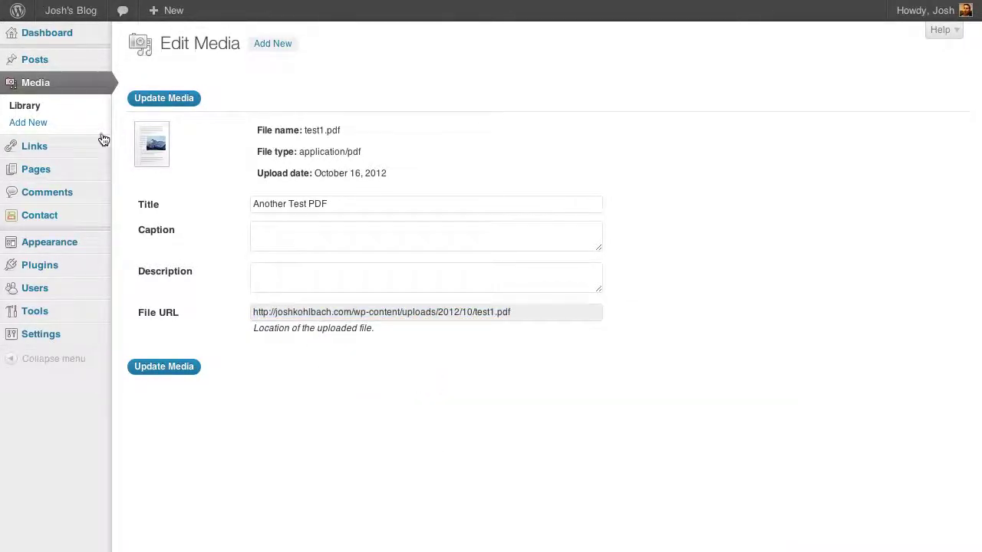
# Open the Test PDF post from All Posts and type 'Link to pdf' in its body.
pyautogui.moveTo(61, 66)
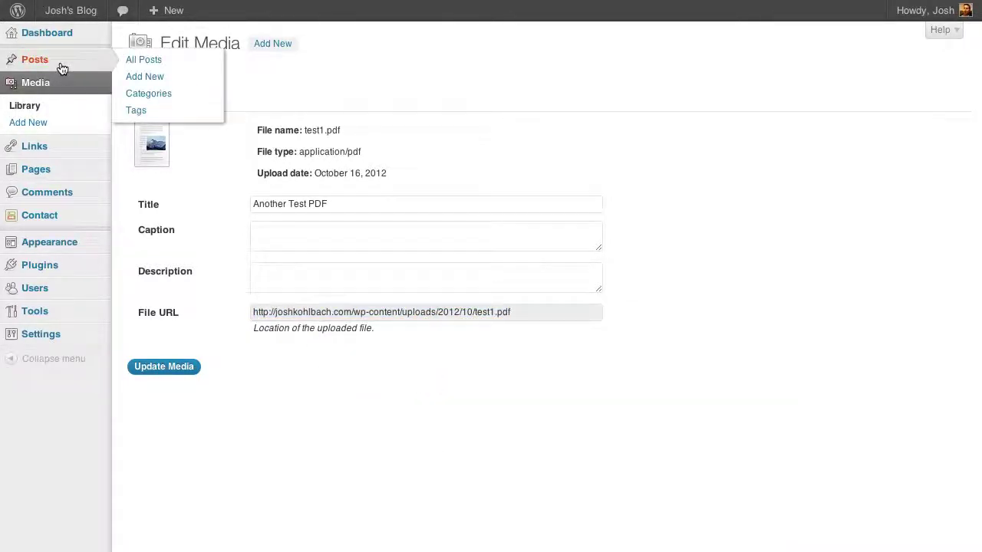
pyautogui.click(136, 63)
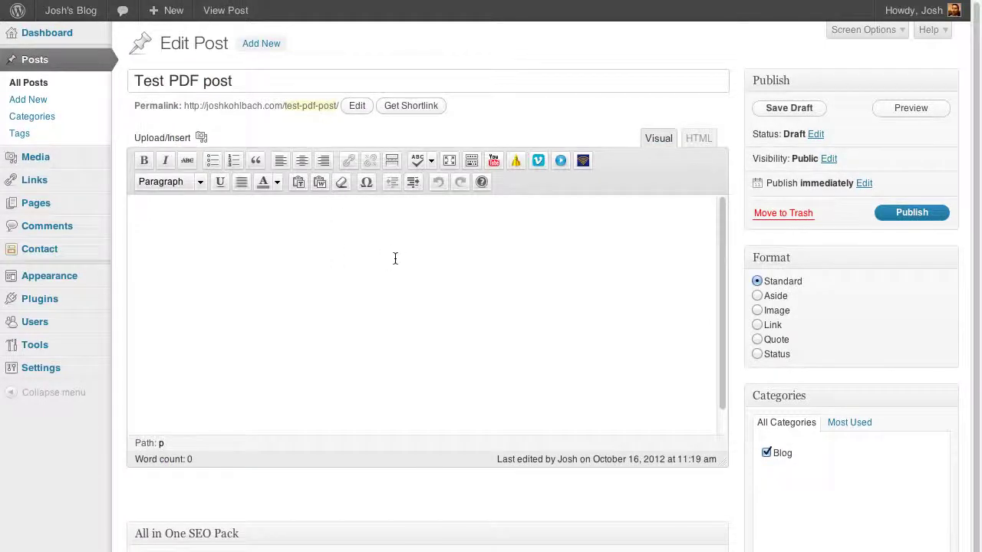
pyautogui.click(283, 264)
pyautogui.write('Link to pdf')
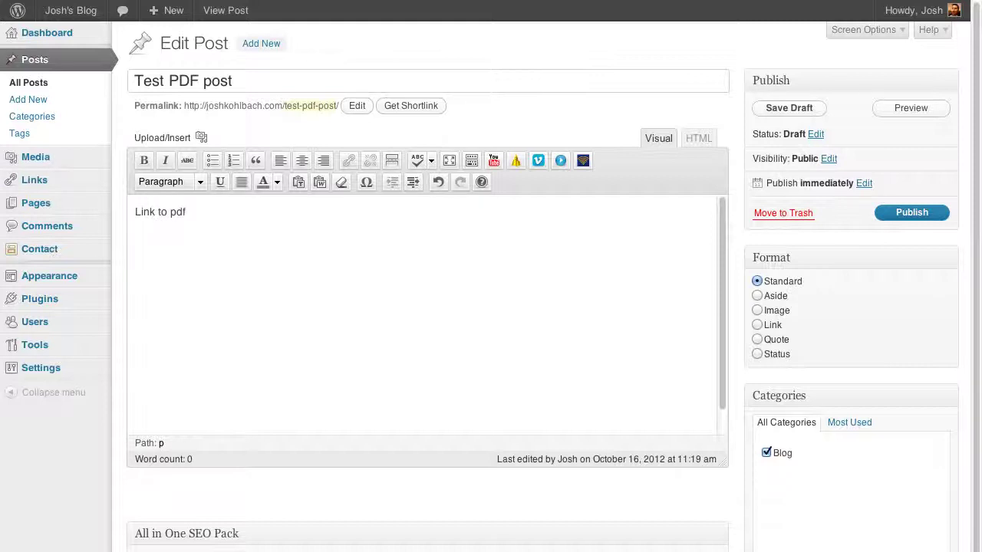
# Link the 'Link to pdf' text to the pasted test1.pdf file URL.
pyautogui.moveTo(187, 214); pyautogui.dragTo(135, 216)
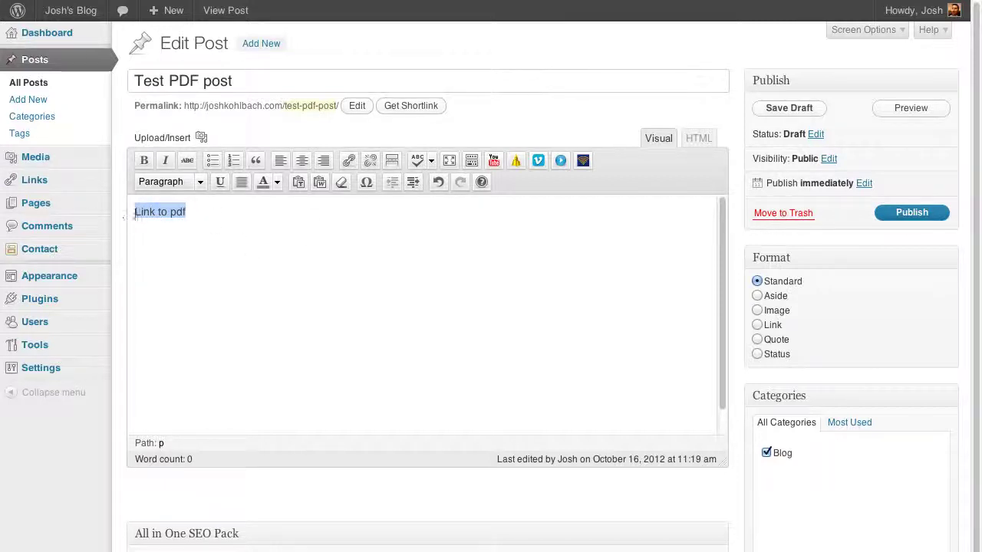
pyautogui.click(346, 163)
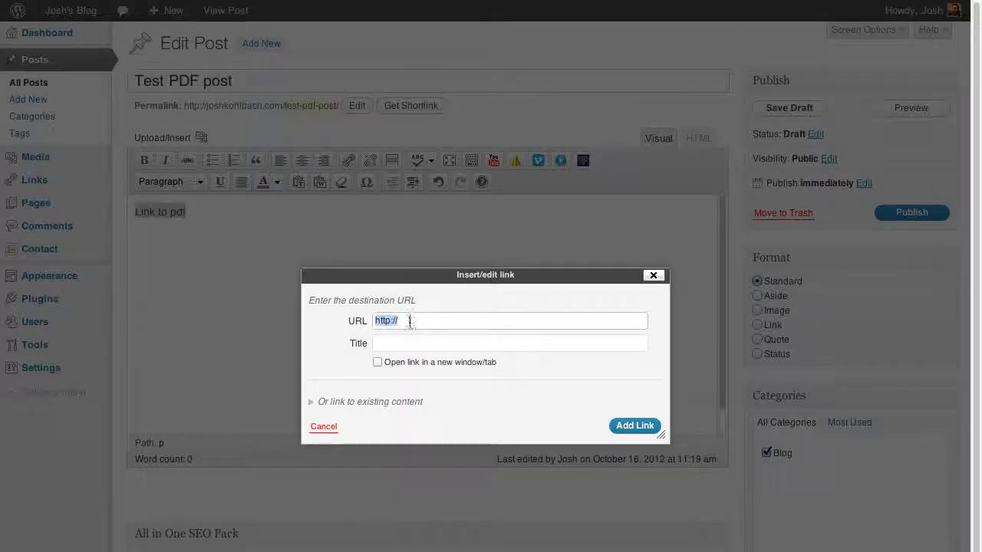
pyautogui.rightClick(408, 323)
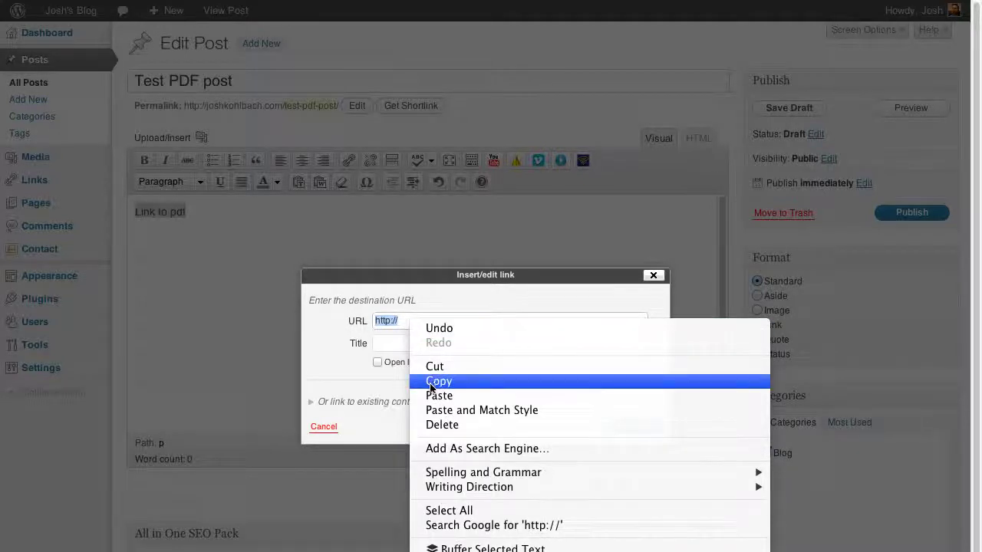
pyautogui.click(433, 395)
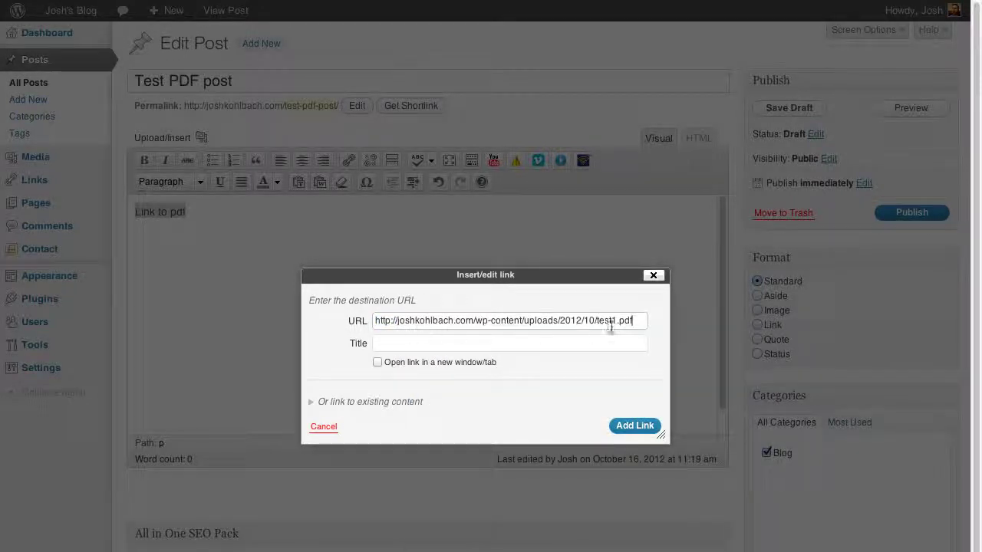
pyautogui.click(636, 426)
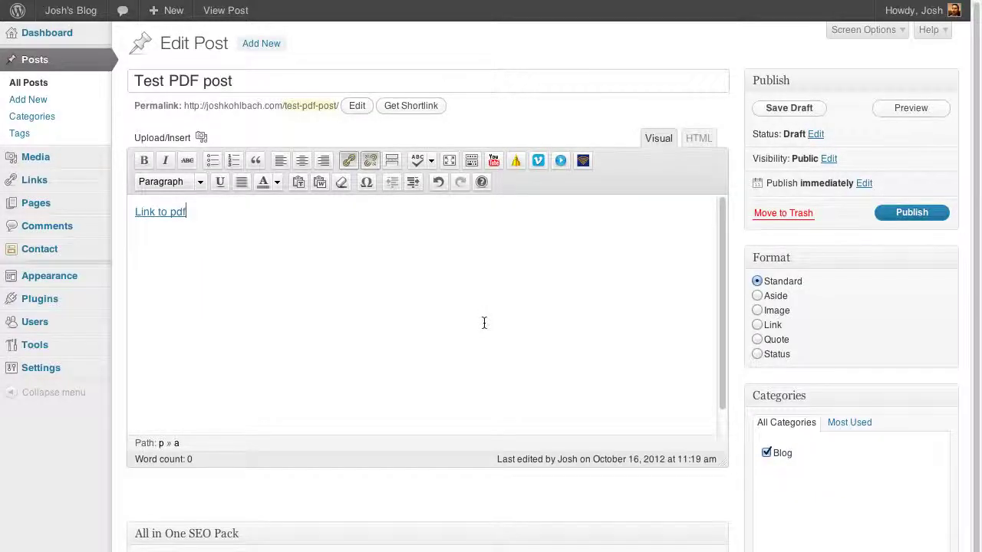
# Save the Test PDF post as a draft and follow its 'Link to pdf' link on the blog.
pyautogui.click(806, 108)
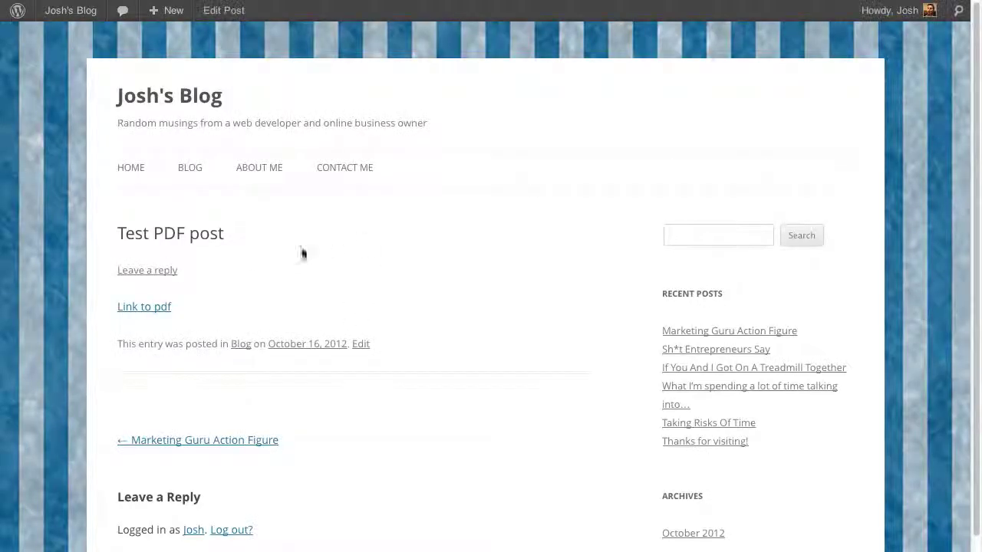
pyautogui.click(135, 309)
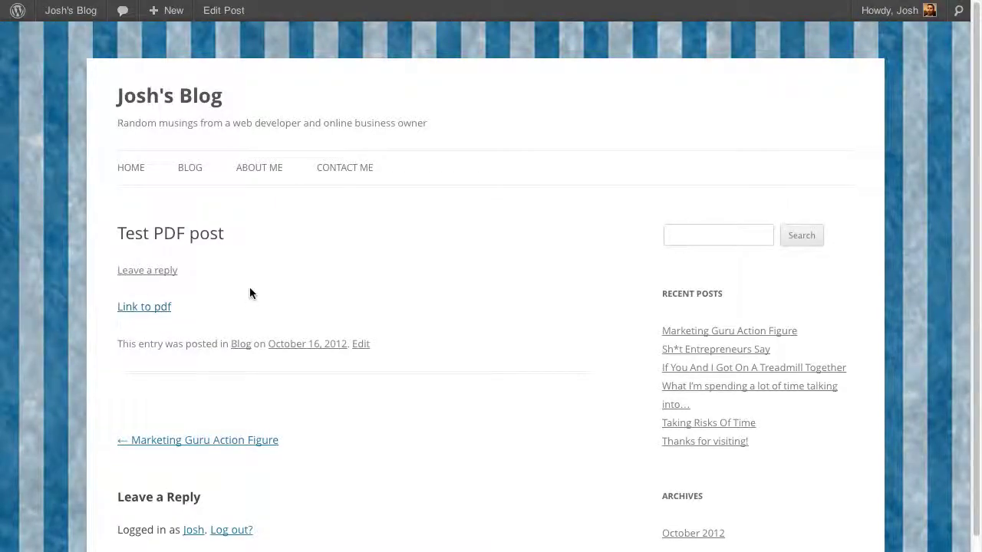